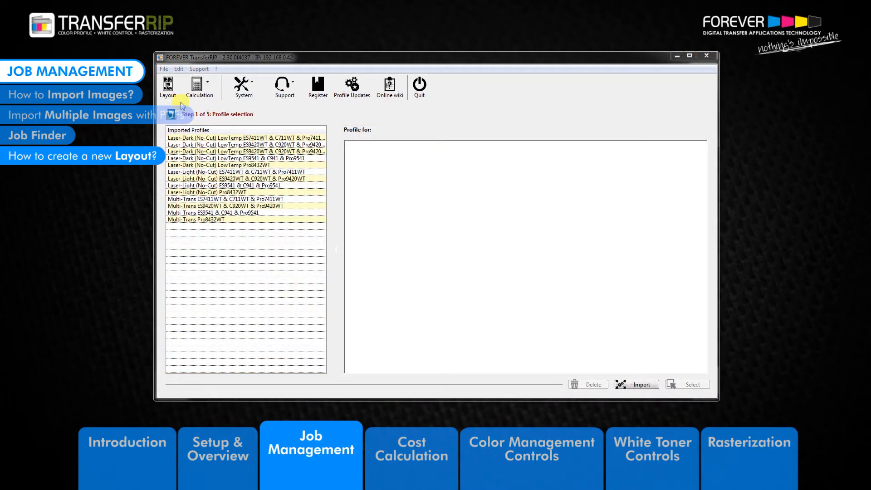
# Step: Open the layout tool and create a new job
pyautogui.click(167, 90)
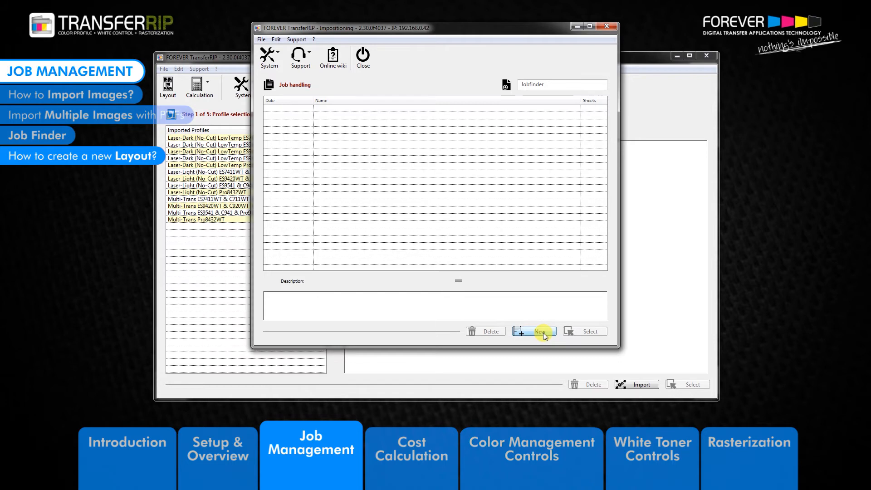
pyautogui.click(527, 84)
pyautogui.click(545, 333)
# Step: Name the job "Dark Media Raster Images", leave the description empty, and continue to document management
pyautogui.moveTo(369, 116); pyautogui.dragTo(306, 111)
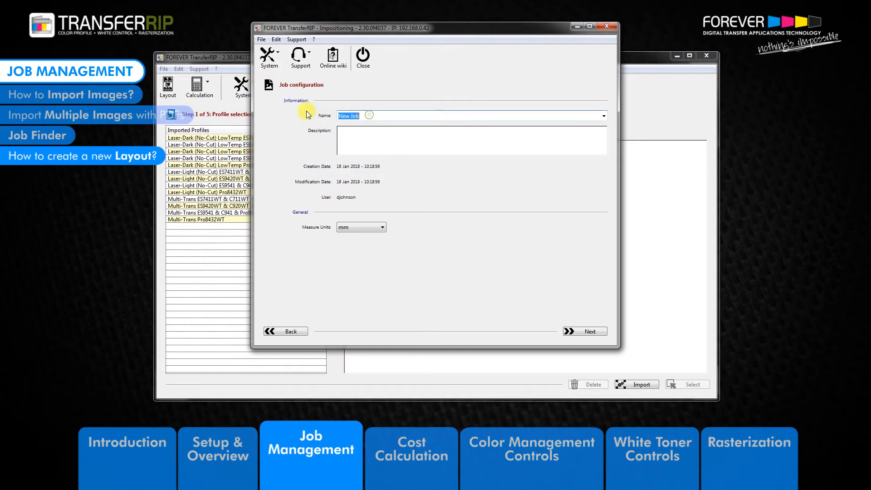
pyautogui.write('Dark Medi')
pyautogui.write('a sam')
pyautogui.press('BackSpace')
pyautogui.press('BackSpace')
pyautogui.press('BackSpace')
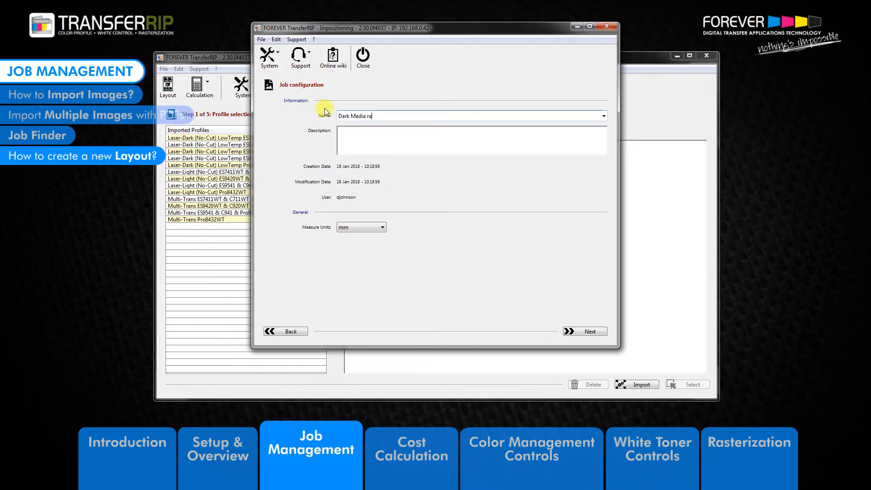
pyautogui.write('Raster')
pyautogui.write(' Imga')
pyautogui.press('BackSpace')
pyautogui.press('BackSpace')
pyautogui.press('BackSpace')
pyautogui.write('mages')
pyautogui.click(356, 132)
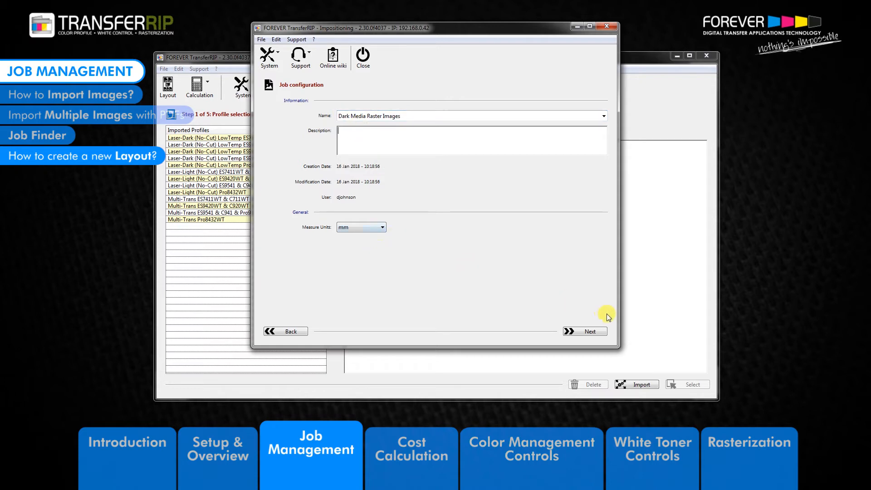
pyautogui.click(590, 333)
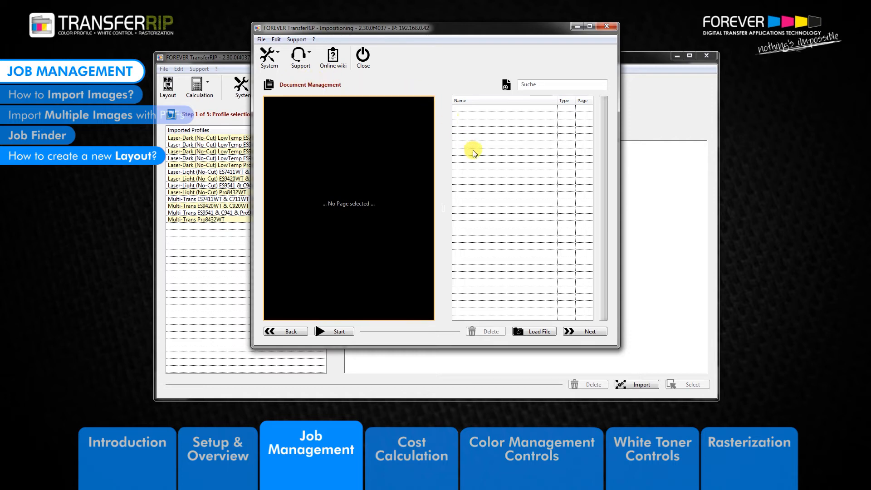
# Step: Load 3 Frauen.jpg, Smiling_Girl.jpg and LDNC_Smoke+Cards+Drink_A3.pdf from the video designs folder into the job
pyautogui.click(539, 331)
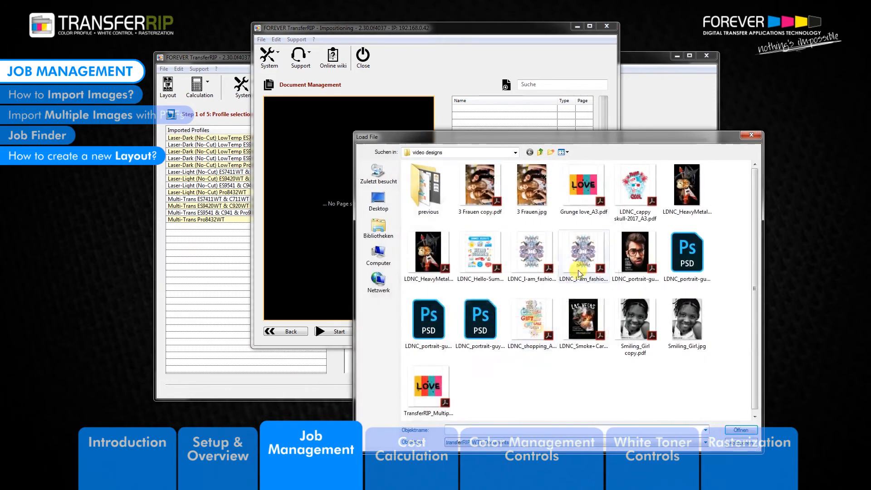
pyautogui.click(526, 187)
pyautogui.click(738, 429)
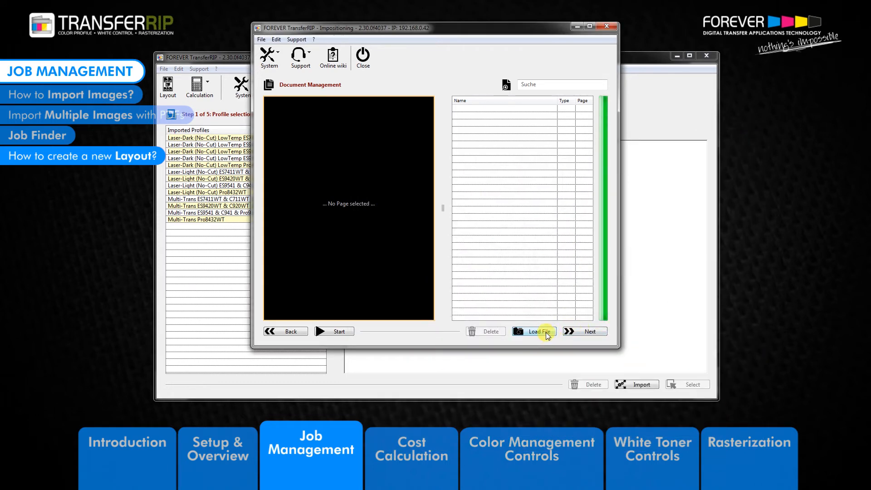
pyautogui.click(546, 333)
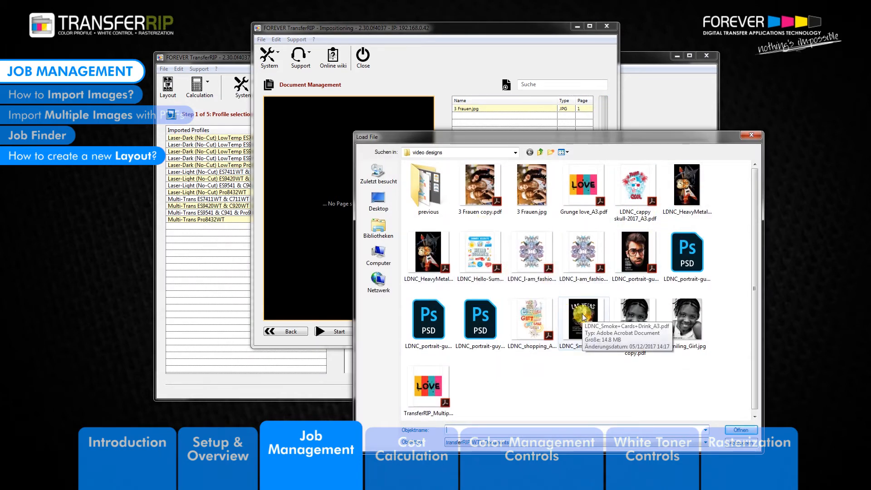
pyautogui.click(686, 317)
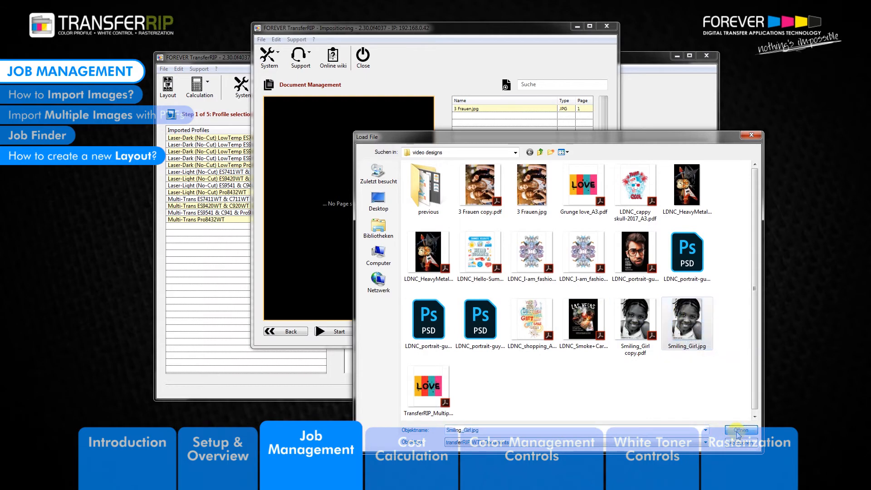
pyautogui.click(741, 430)
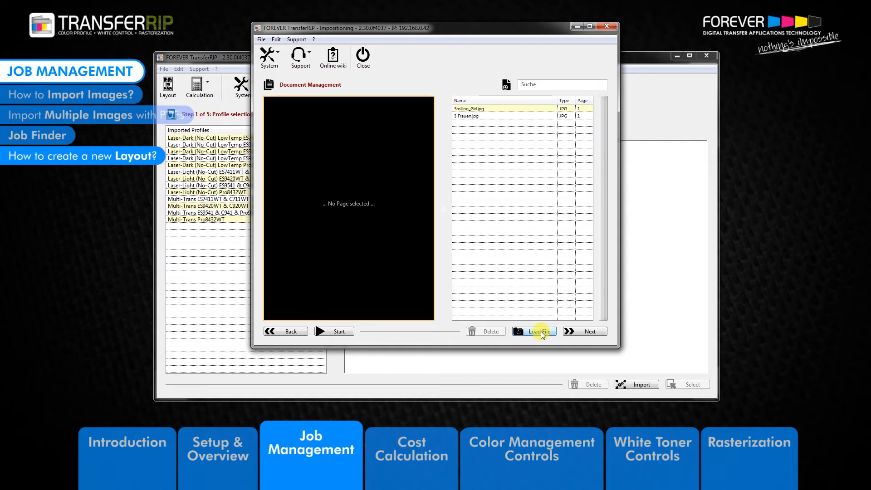
pyautogui.click(540, 332)
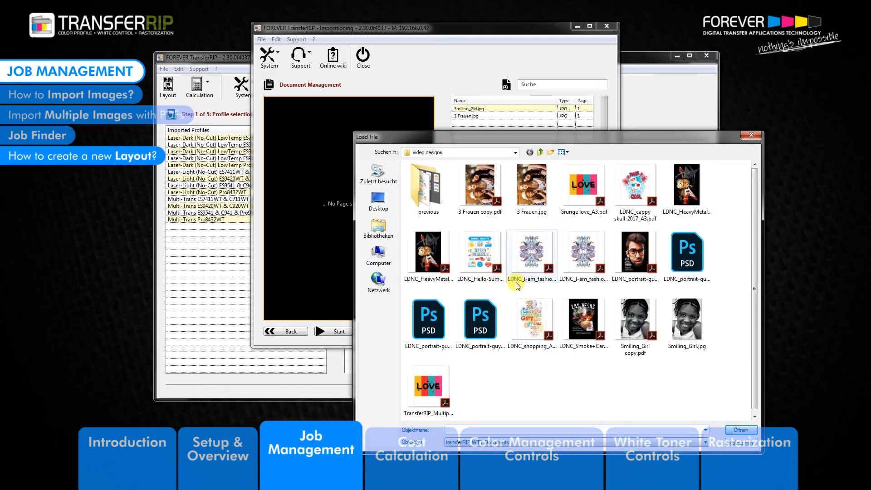
pyautogui.click(583, 320)
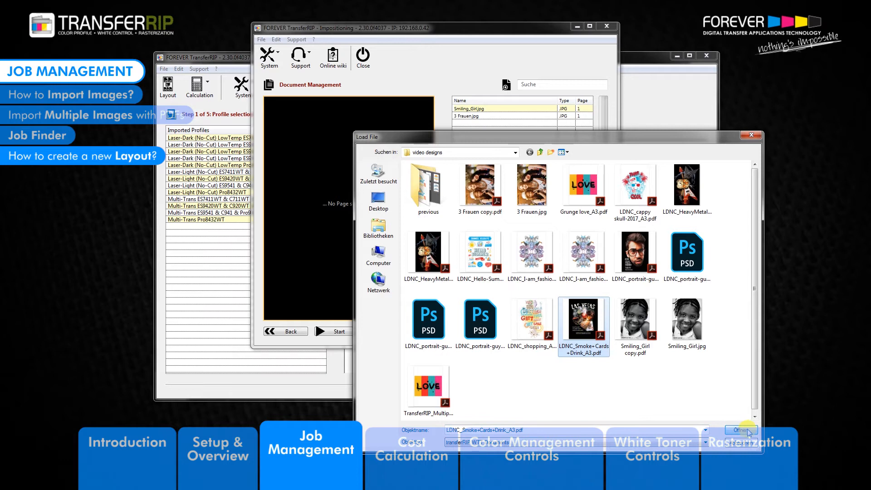
pyautogui.click(741, 430)
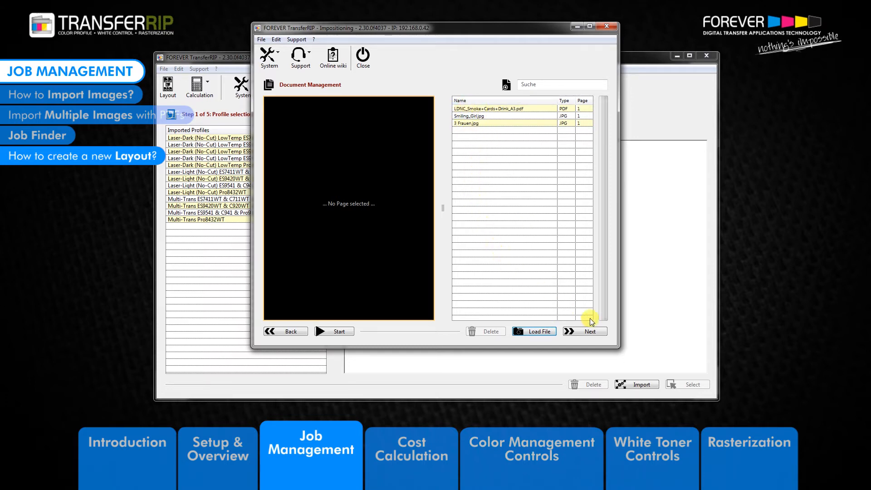
# Step: Preview each of the three loaded documents and continue to sheet creation
pyautogui.click(467, 110)
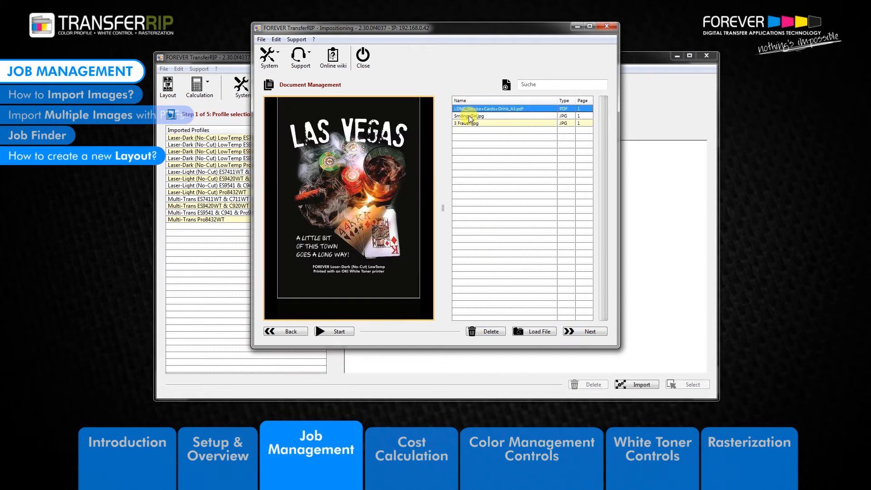
pyautogui.click(469, 116)
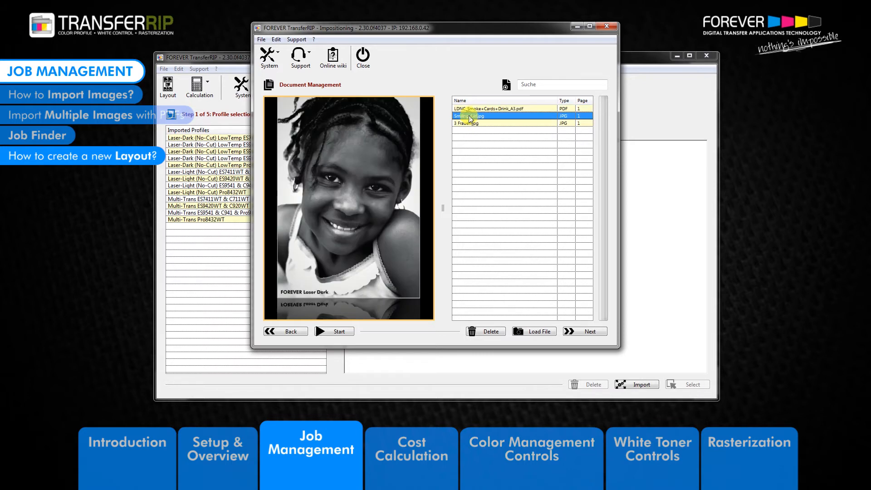
pyautogui.click(469, 123)
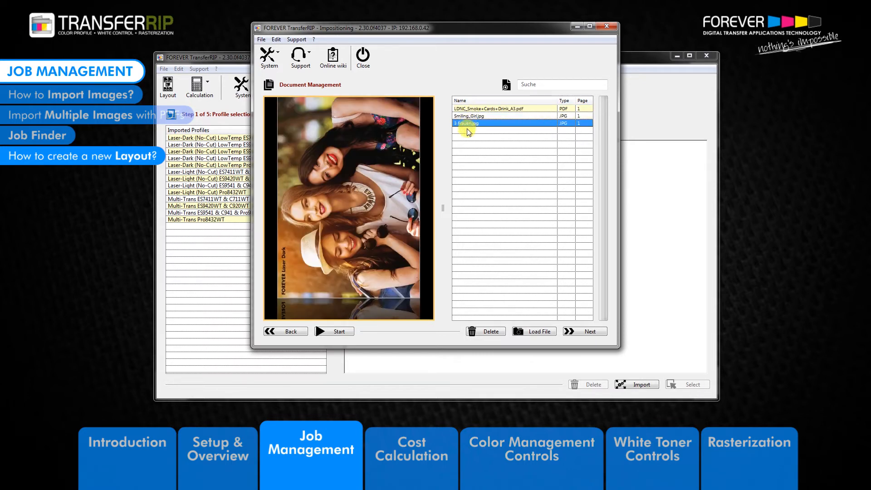
pyautogui.click(467, 131)
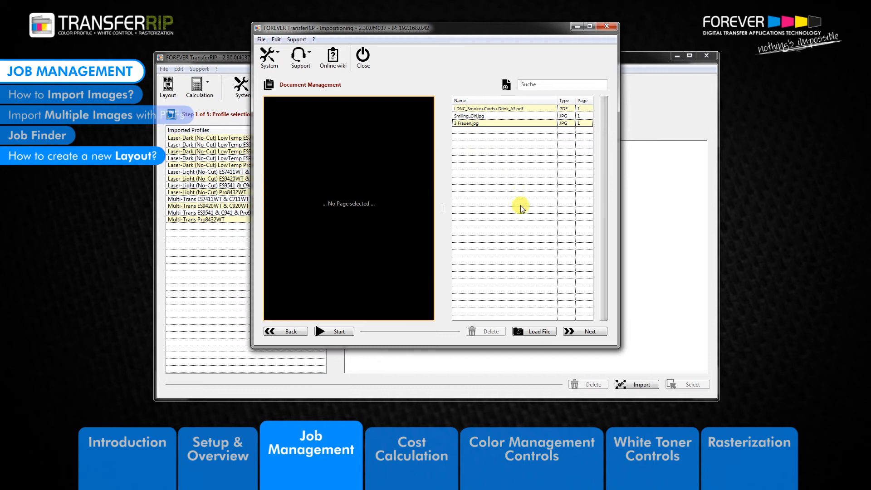
pyautogui.click(588, 333)
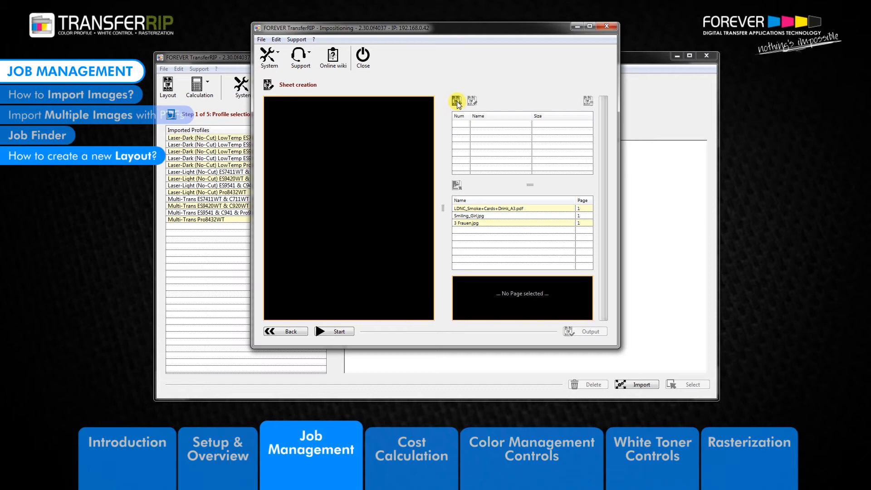
# Step: Create a sheet named LDNC Images with a media size of 297 x 420 mm and 0 degrees rotation
pyautogui.click(475, 210)
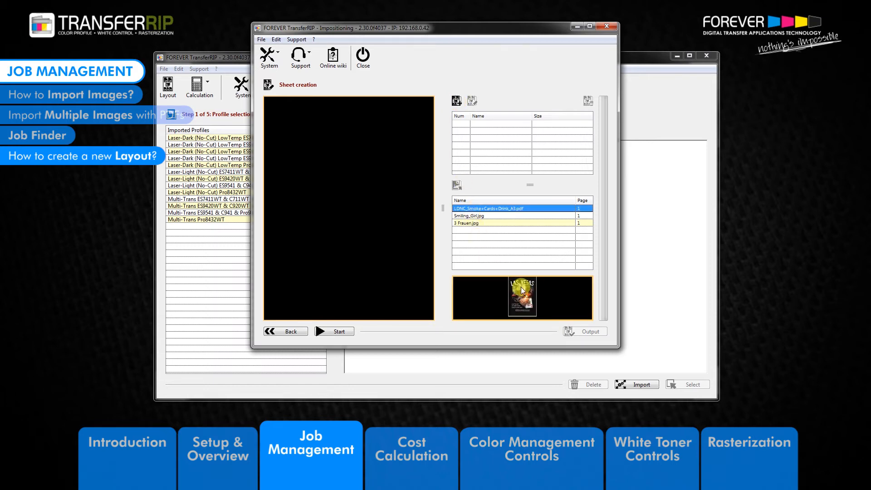
pyautogui.click(474, 215)
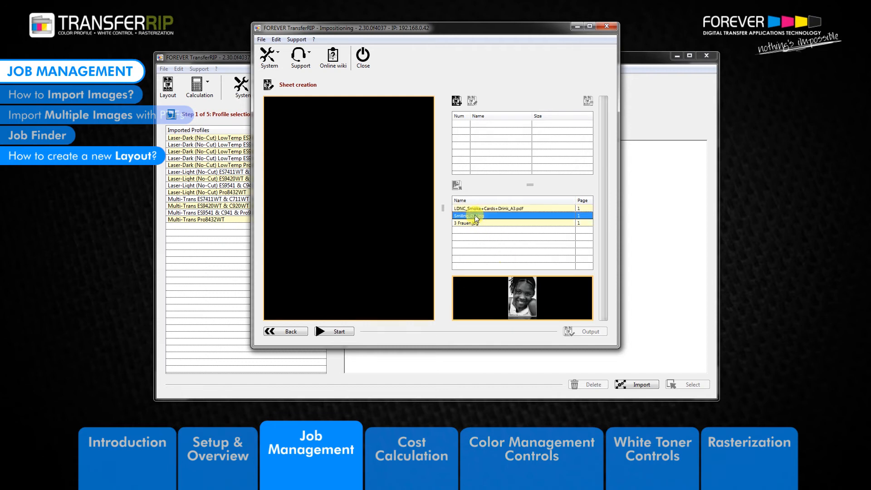
pyautogui.click(476, 223)
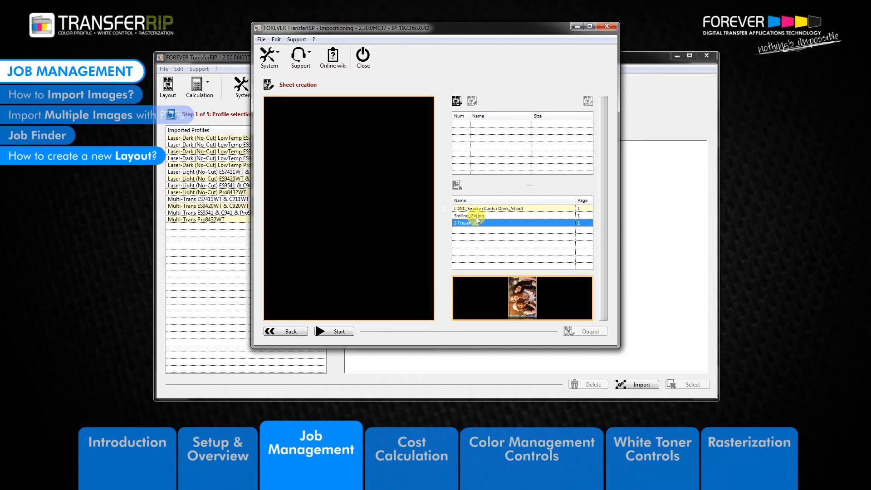
pyautogui.click(457, 103)
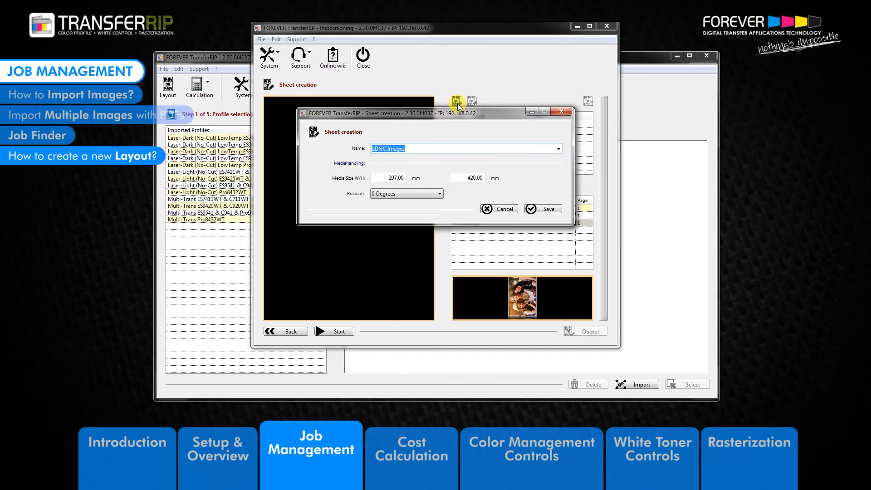
pyautogui.click(415, 151)
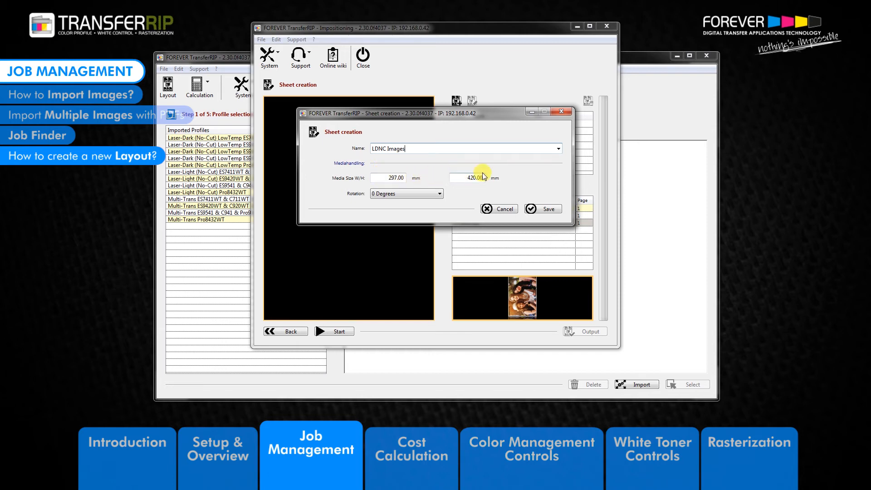
pyautogui.click(439, 193)
pyautogui.click(439, 194)
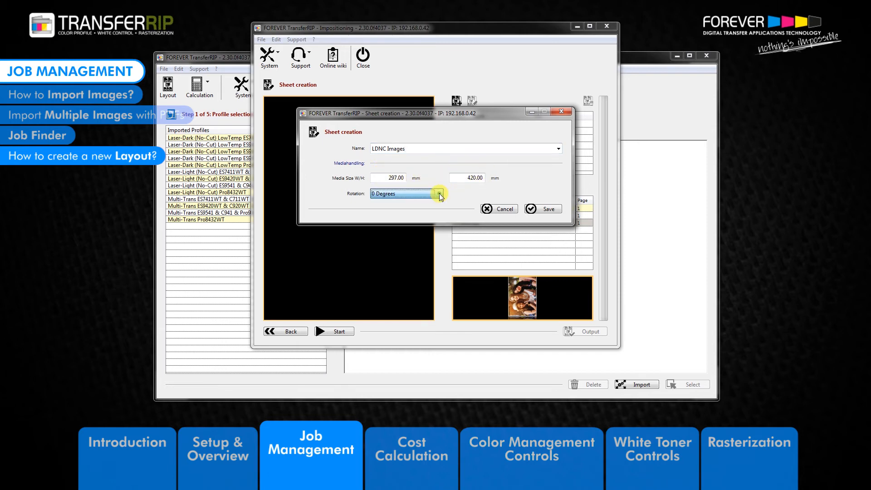
pyautogui.click(549, 209)
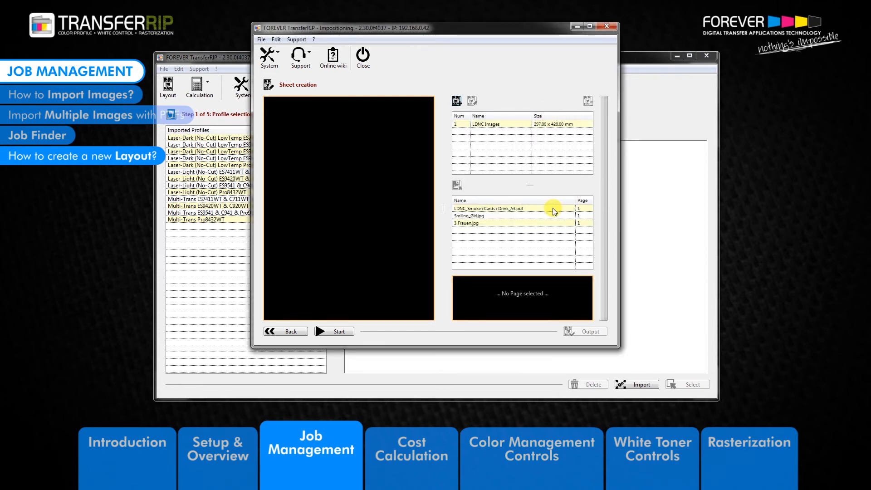
# Step: Select the LDNC Images sheet and start adding 3 Frauen.jpg to it as a page
pyautogui.click(493, 126)
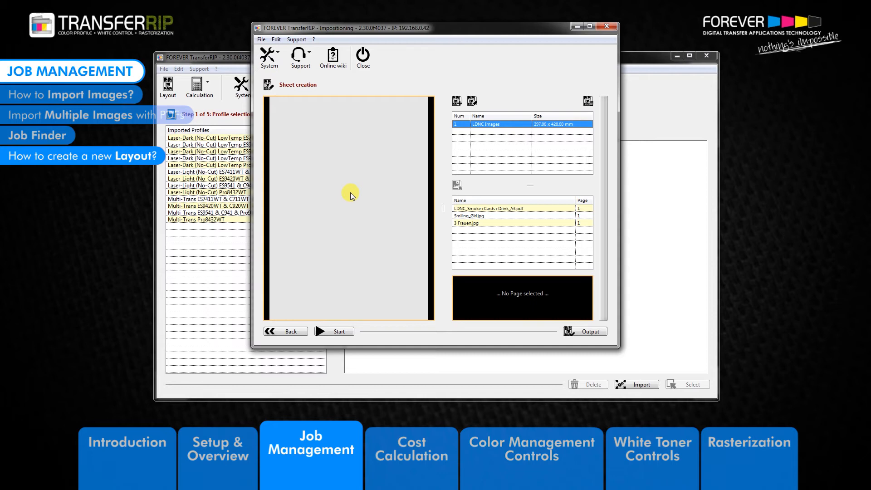
pyautogui.click(475, 210)
pyautogui.click(472, 216)
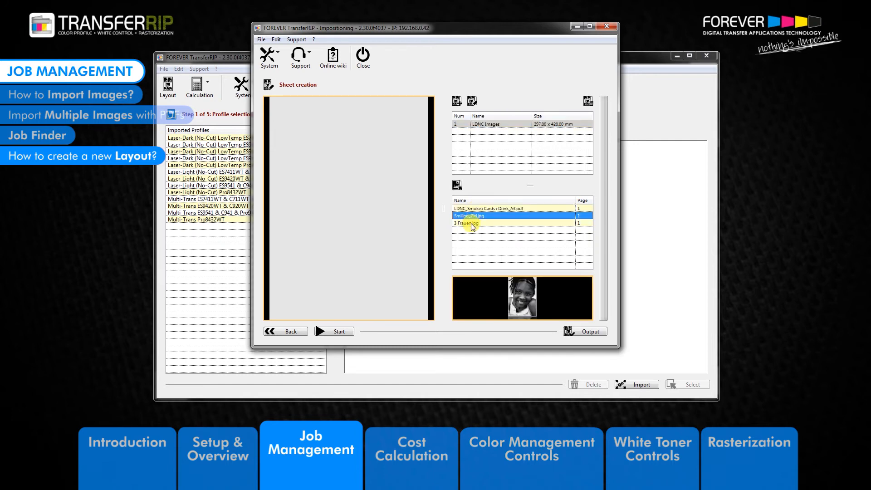
pyautogui.click(471, 223)
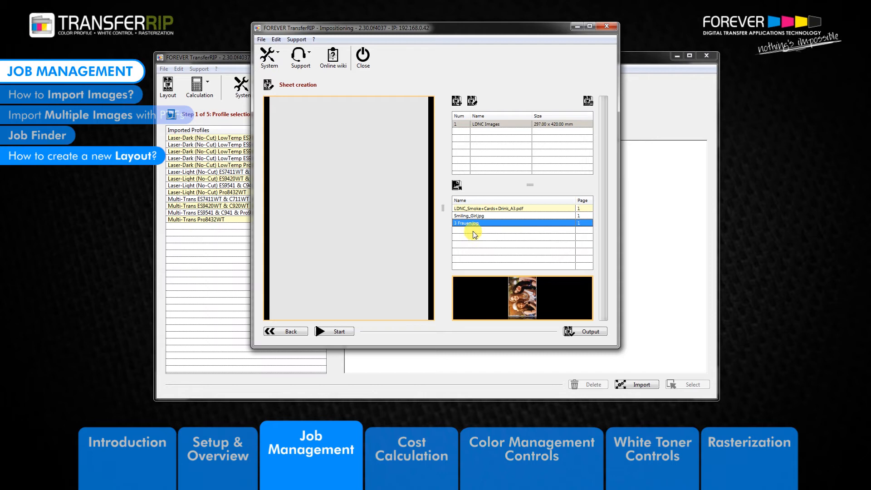
pyautogui.click(455, 187)
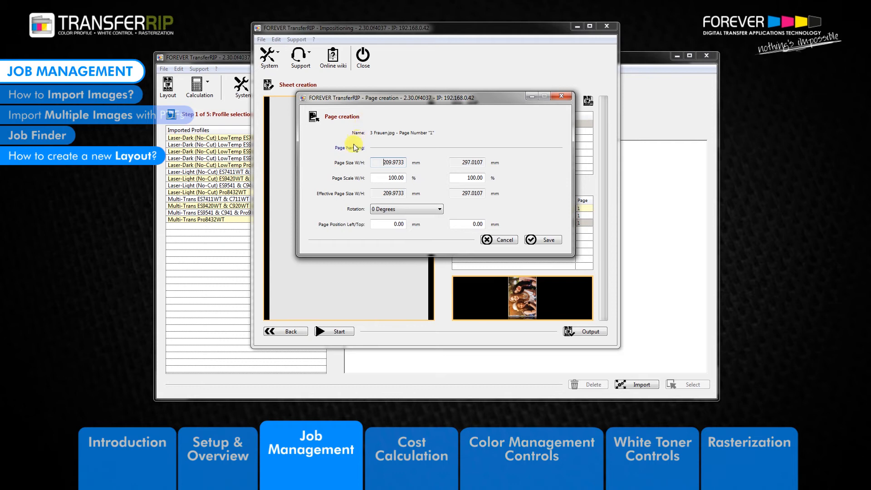
# Step: Set the page scale of 3 Frauen.jpg to 50% in both width and height
pyautogui.click(386, 179)
pyautogui.moveTo(386, 179); pyautogui.dragTo(435, 181)
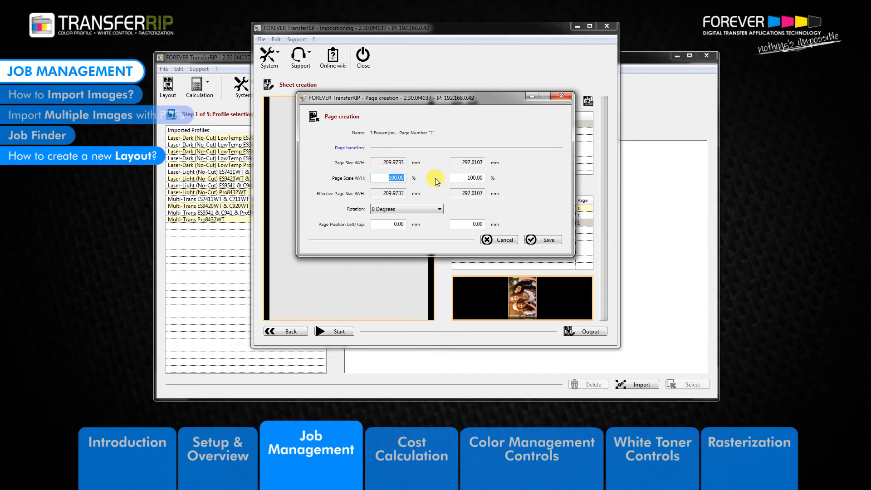
pyautogui.write('50')
pyautogui.press('Tab')
pyautogui.write('50')
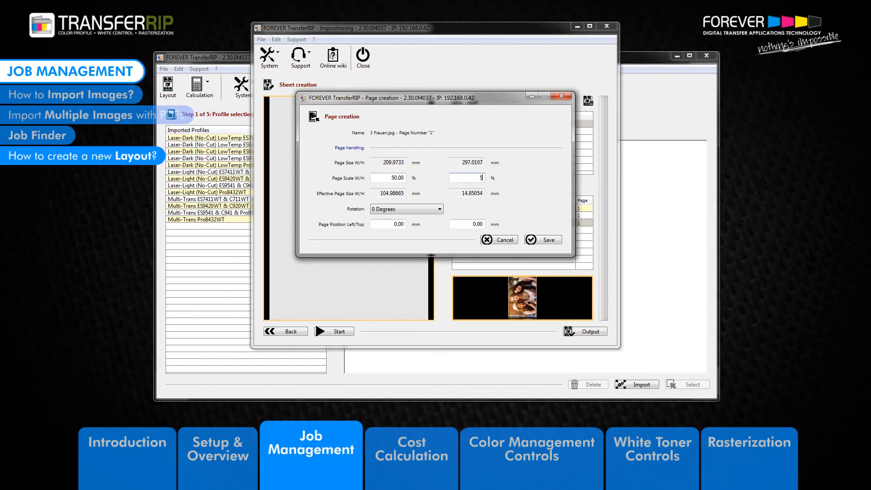
pyautogui.press('Tab')
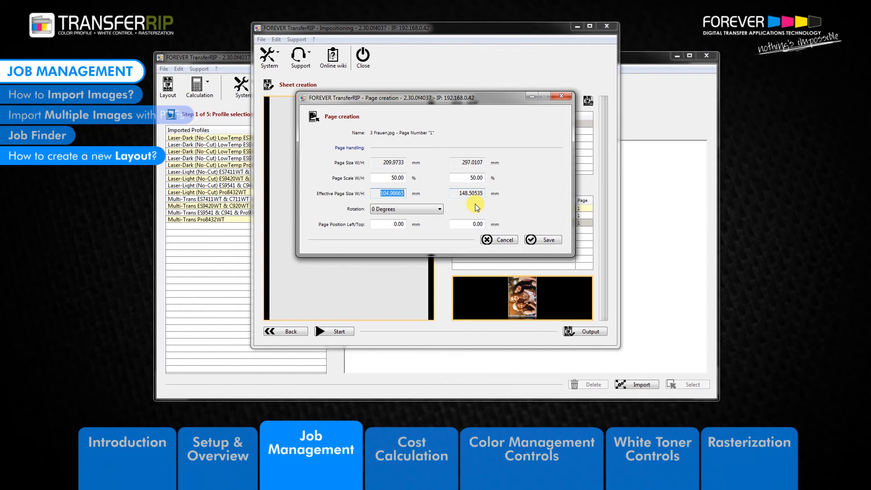
# Step: Keep the page rotation at 0 Degrees and the left position at 0 mm, and save the 3 Frauen.jpg page to the sheet
pyautogui.click(429, 211)
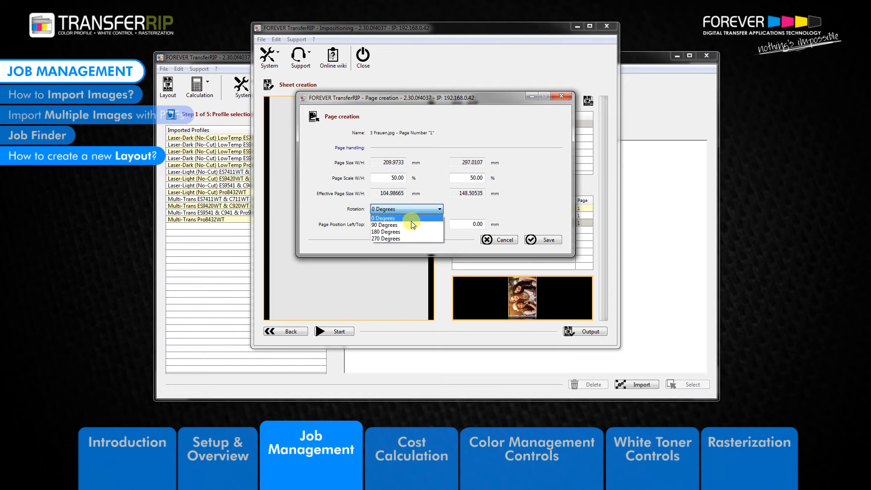
pyautogui.click(459, 206)
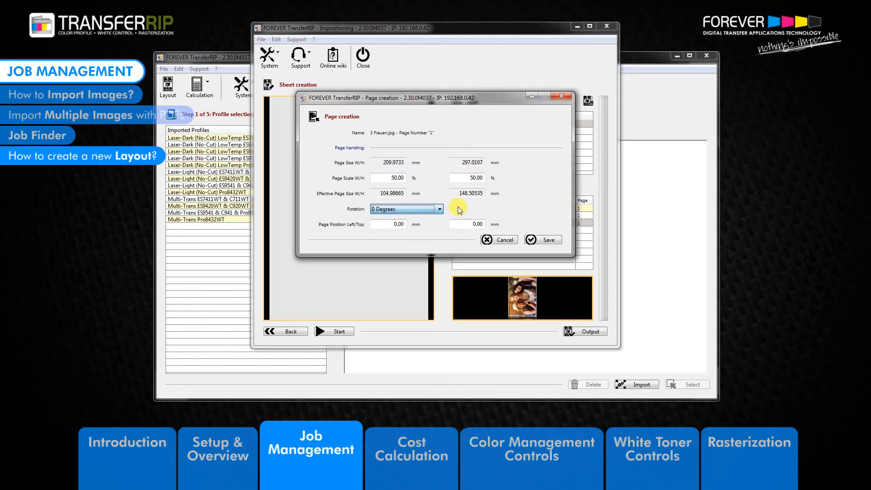
pyautogui.doubleClick(393, 224)
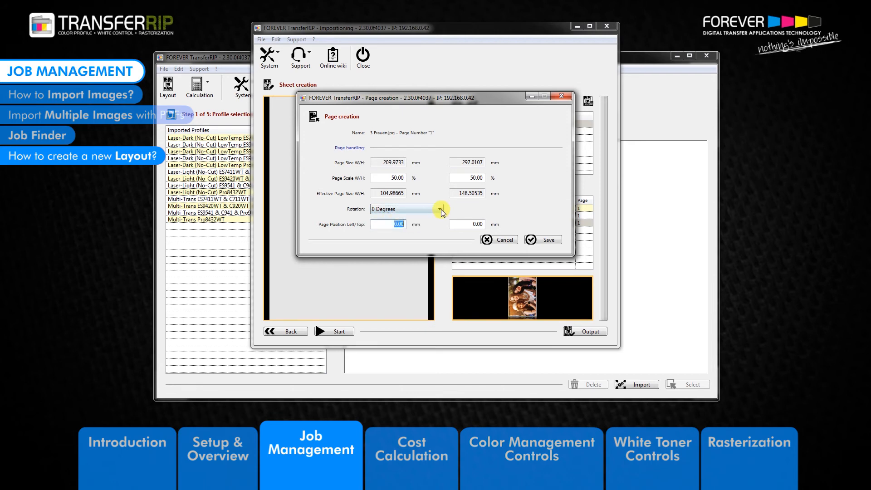
pyautogui.write('10')
pyautogui.click(392, 225)
pyautogui.moveTo(384, 224); pyautogui.dragTo(421, 225)
pyautogui.write('0')
pyautogui.press('Tab')
pyautogui.click(543, 239)
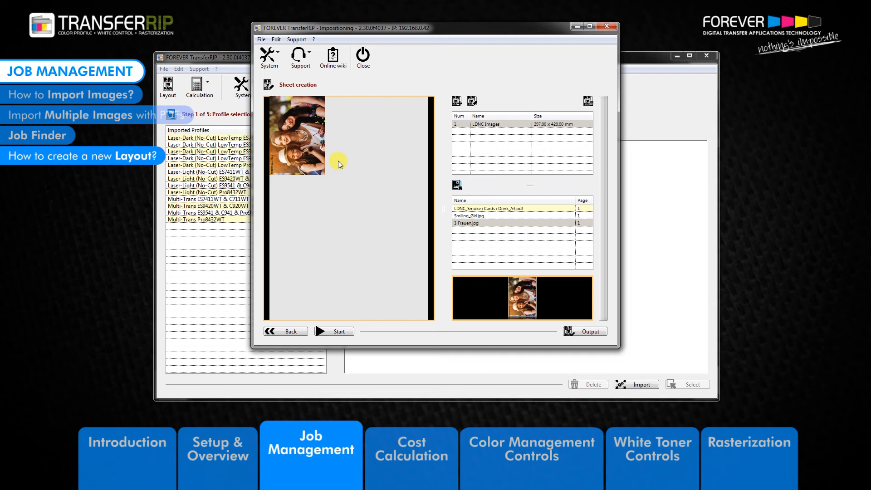
# Step: Edit the placed 3 Frauen.jpg page to a left/top position of 10 mm each and a rotation of 90 Degrees, and save it
pyautogui.rightClick(300, 150)
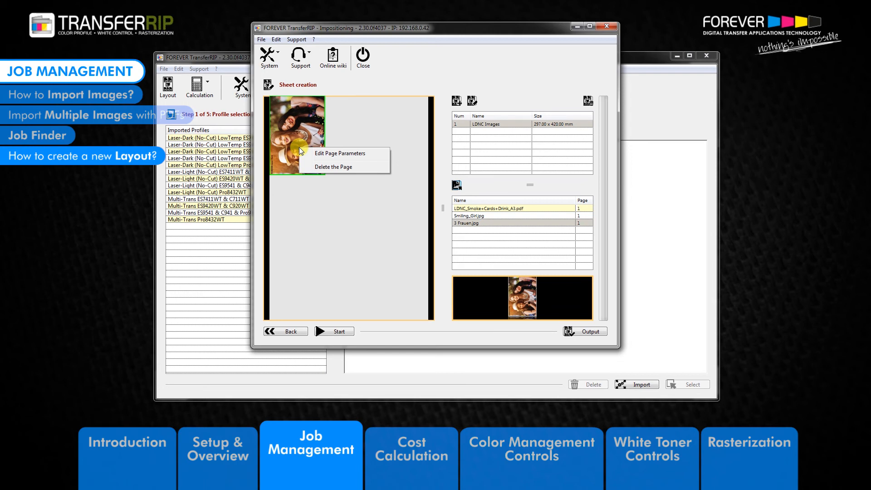
pyautogui.click(356, 154)
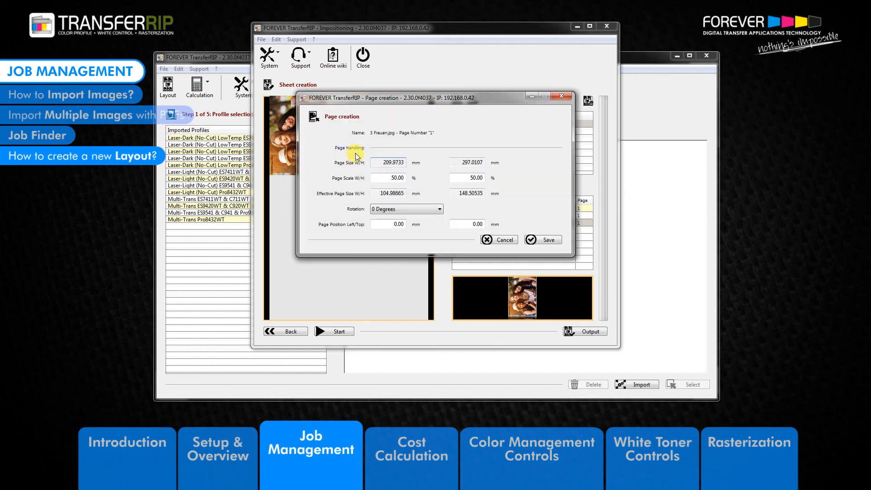
pyautogui.click(388, 223)
pyautogui.write('10')
pyautogui.press('Tab')
pyautogui.write('10')
pyautogui.press('Tab')
pyautogui.click(390, 209)
pyautogui.click(389, 223)
pyautogui.click(548, 239)
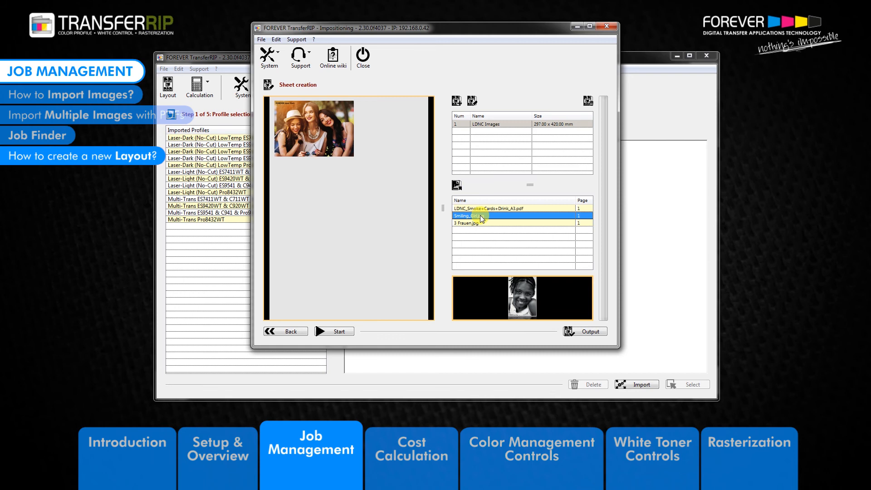
# Step: Add Smiling_Girl.jpg, LDNC_Smoke+Cards+Drink_A3.pdf (55%, 90 Degrees) and a second 3 Frauen.jpg page (57%, 180 Degrees, left 168 mm, top 35 mm) to the sheet
pyautogui.click(457, 184)
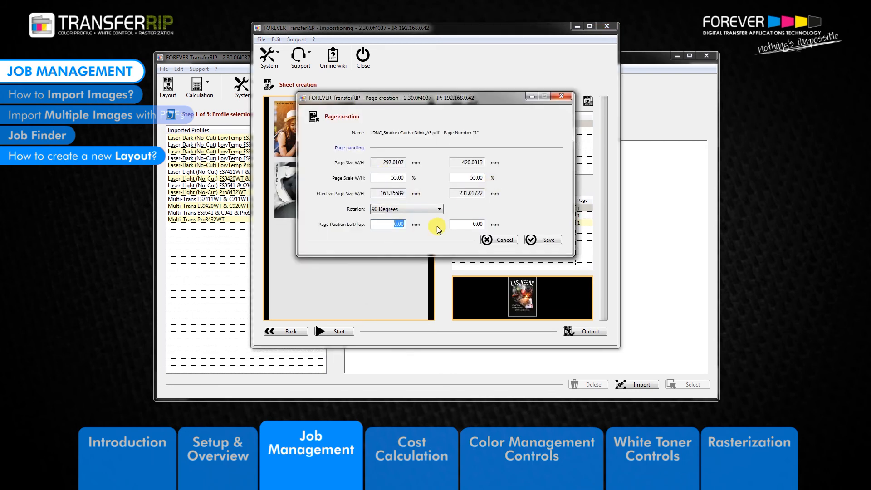
pyautogui.click(437, 209)
pyautogui.click(391, 232)
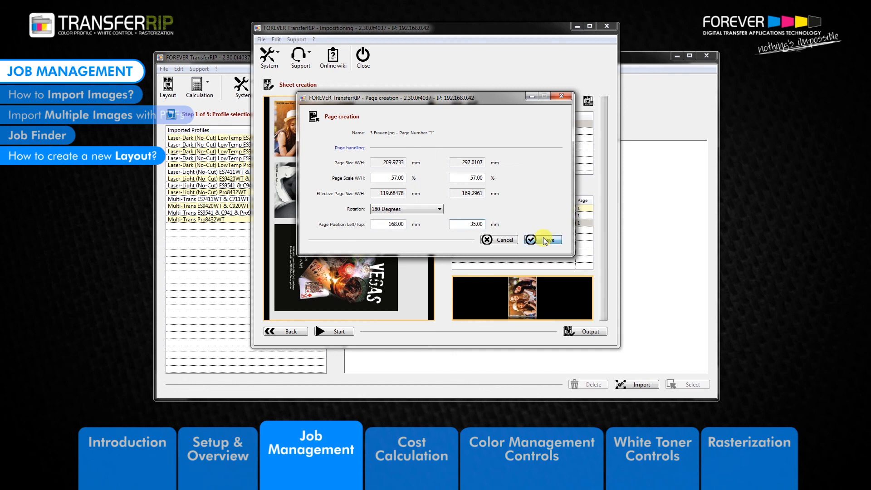
pyautogui.click(547, 239)
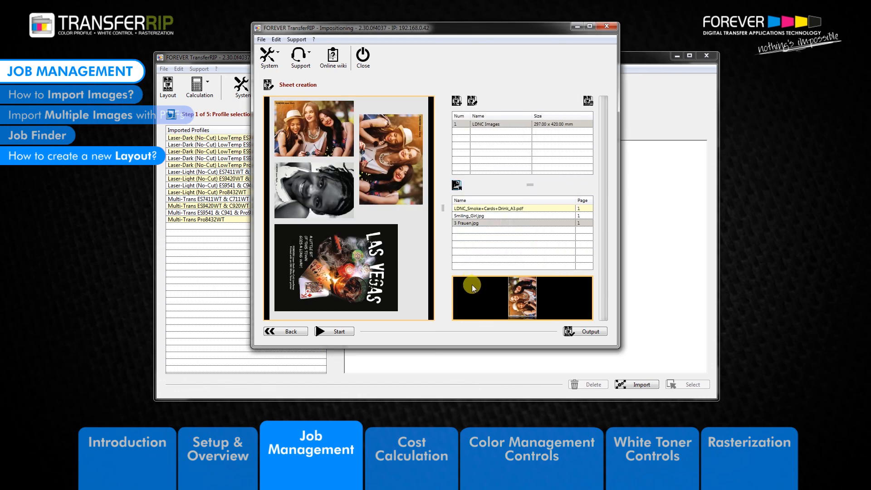
# Step: Output the layout as Dark Media Raster Images with the second Laser-Dark (No-Cut) LowTemp ES9420WT C920WT Pro9420WT profile entry
pyautogui.click(592, 332)
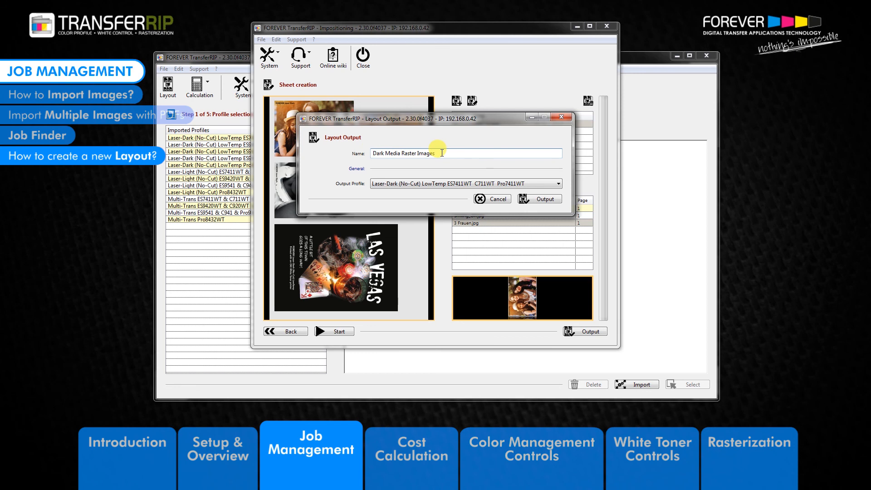
pyautogui.click(442, 186)
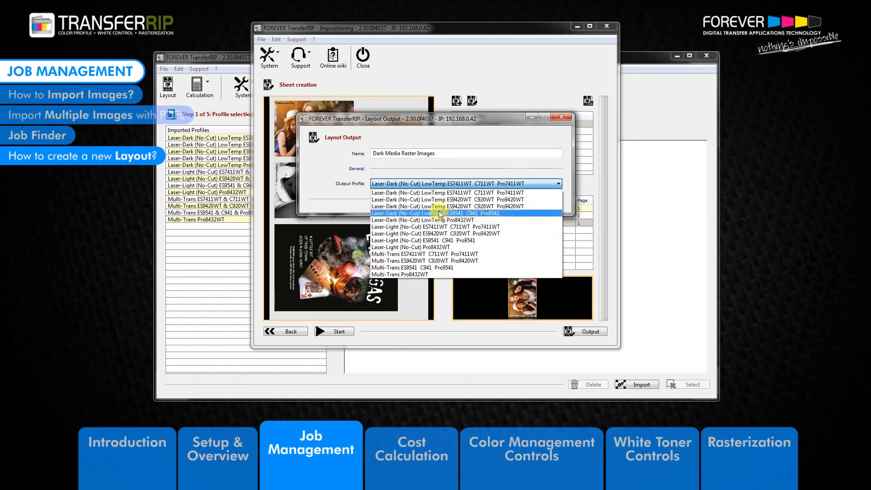
pyautogui.click(439, 205)
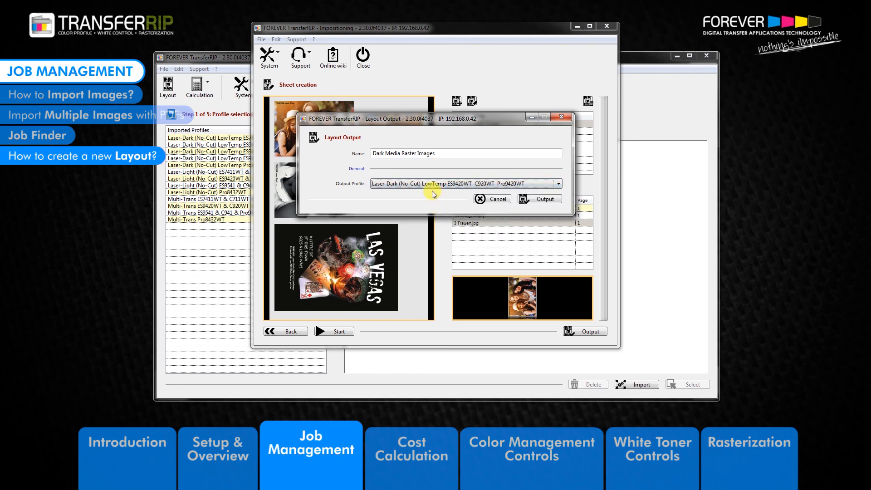
pyautogui.click(434, 184)
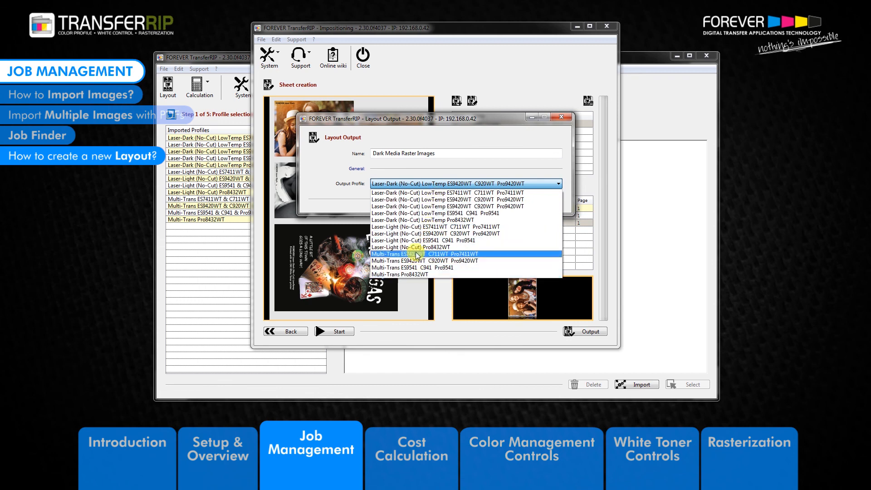
pyautogui.click(351, 189)
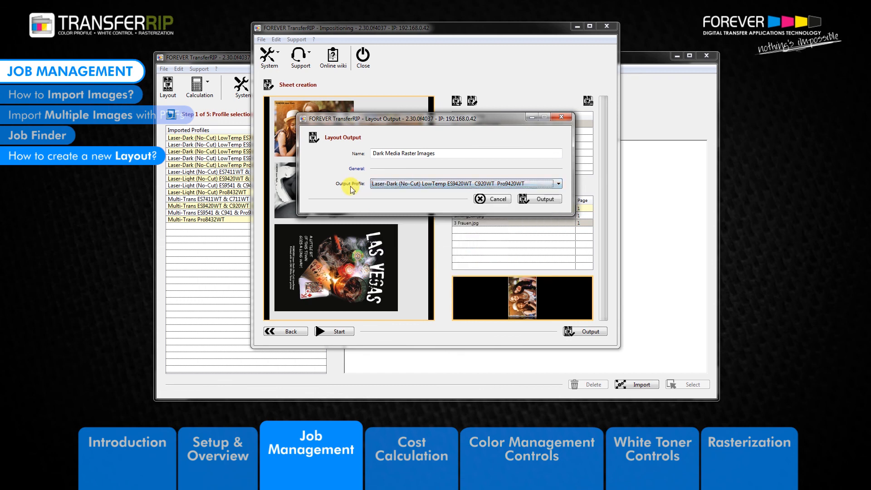
pyautogui.click(545, 201)
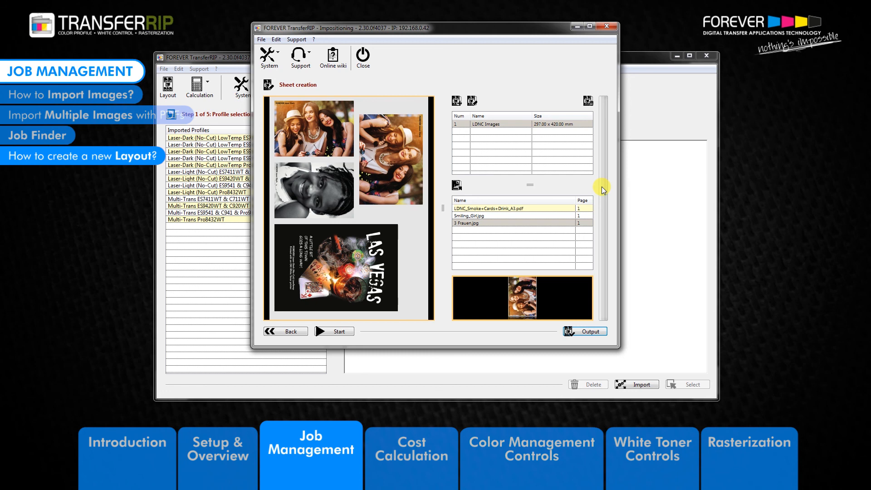
# Step: Close the layout window and open the Dark Media Raster Images job's page under the second Laser-Dark (No-Cut) LowTemp ES9420WT & C920WT profile
pyautogui.click(369, 56)
pyautogui.click(278, 151)
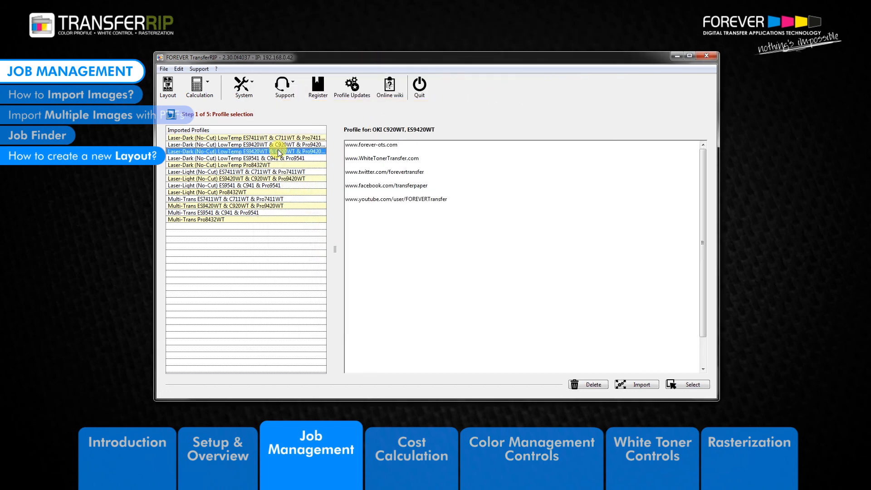
pyautogui.click(689, 384)
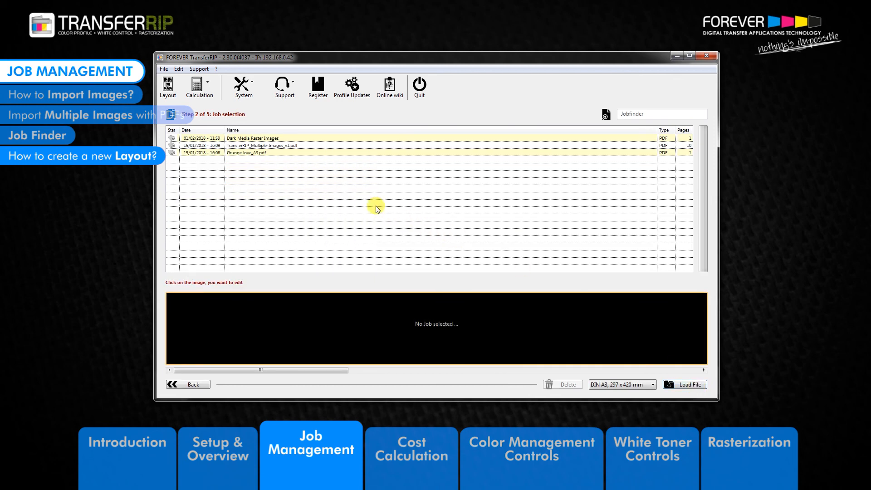
pyautogui.click(258, 139)
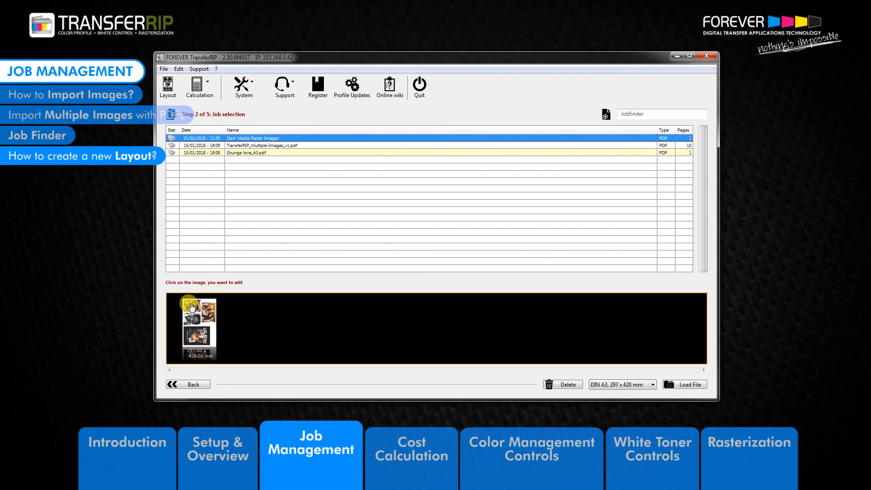
pyautogui.click(199, 323)
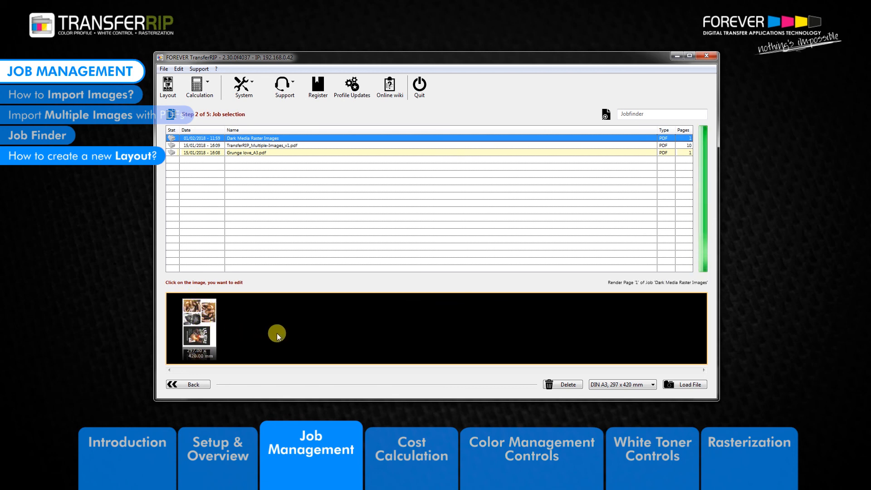